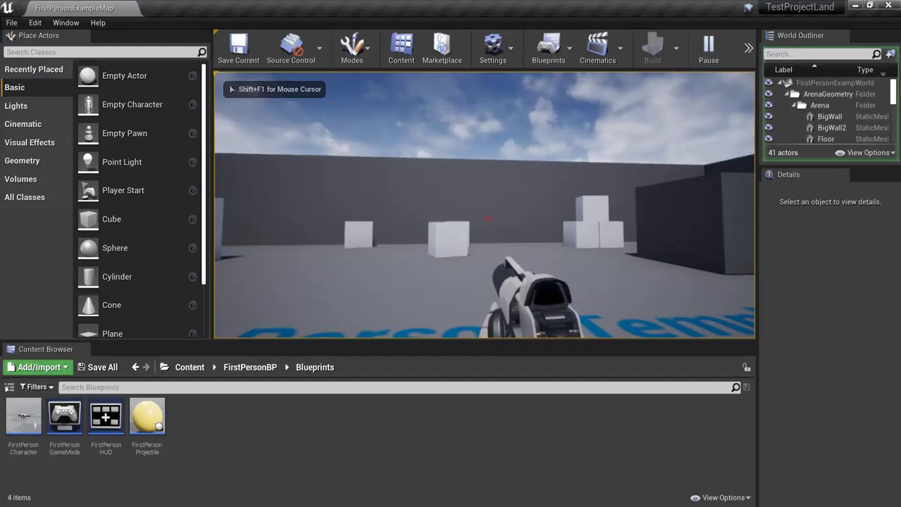
Test walking the first-person character toward the cubes in the running game, and stop the play session
key("d")
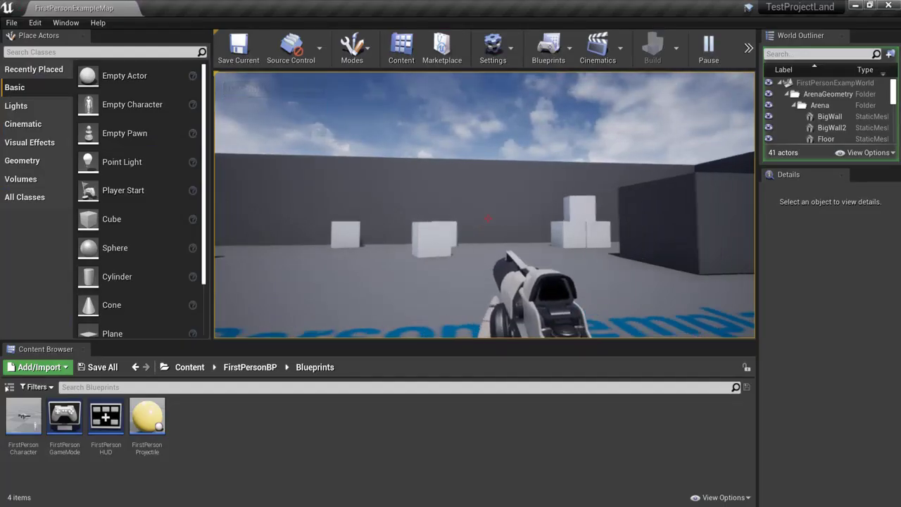
key("w")
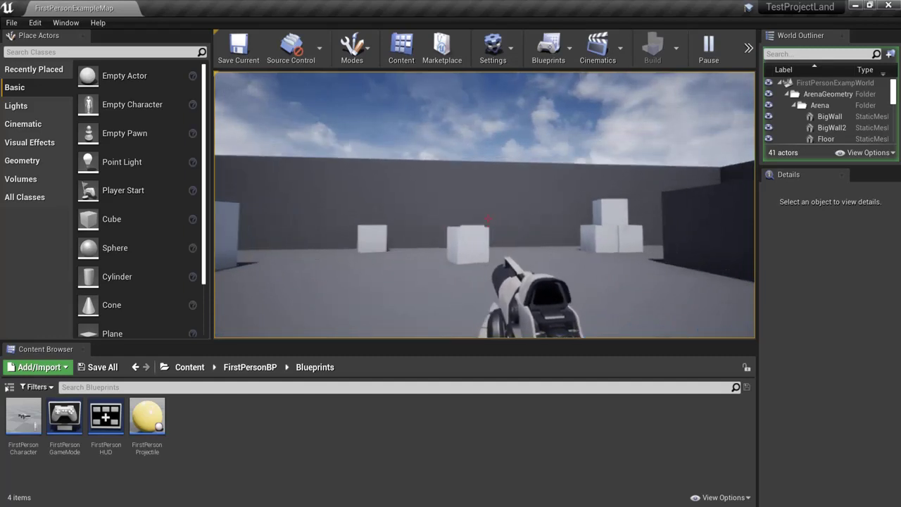
key("w")
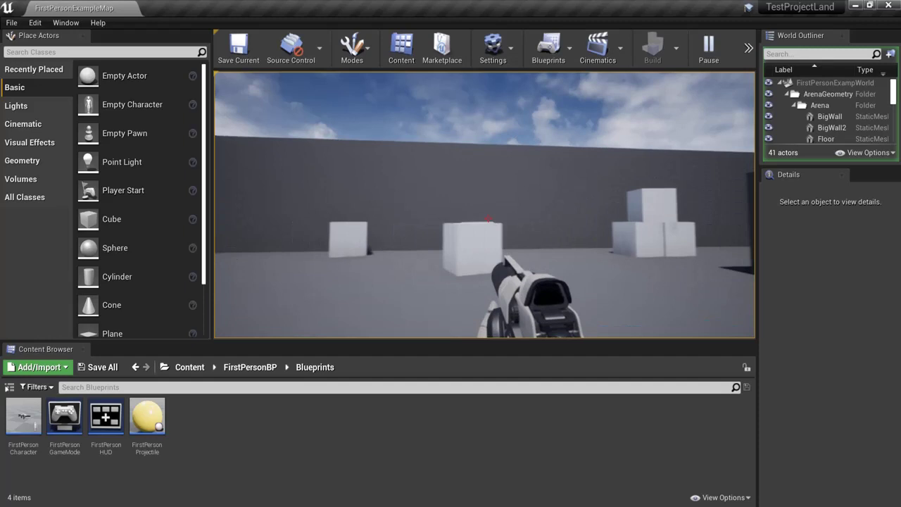
key("w")
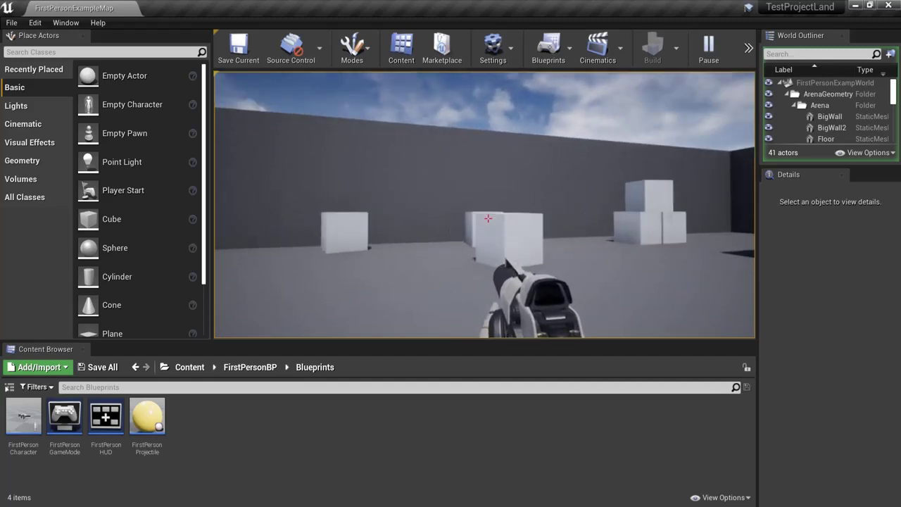
key("Escape")
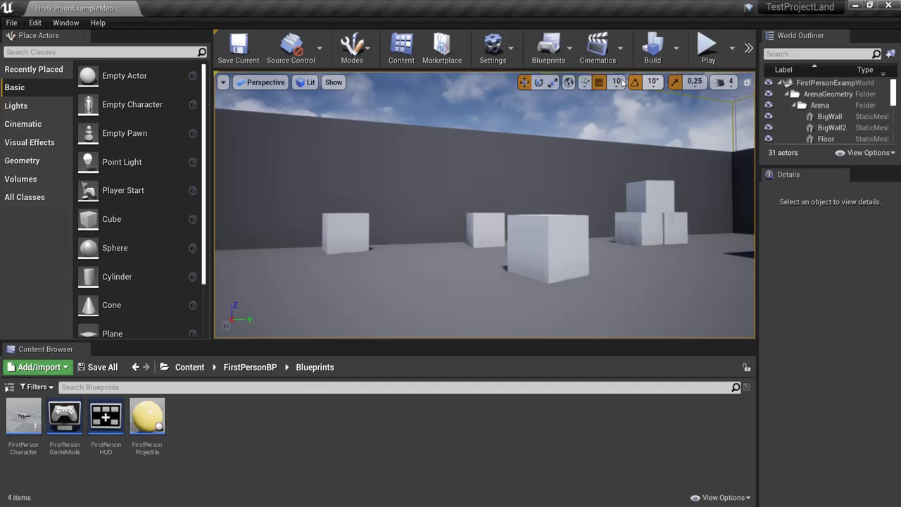
Try moving the level viewport camera around the arena, backing away behind the player character
right_click_drag(487, 193, 507, 194)
key("Up")
key("Down")
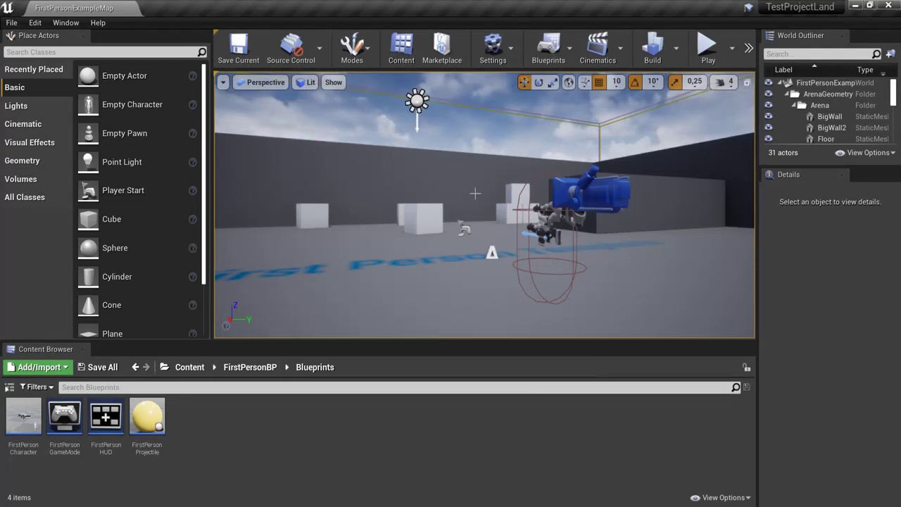
Open the editor's keyboard shortcut preferences at the Viewport Navigation section
left_click(35, 22)
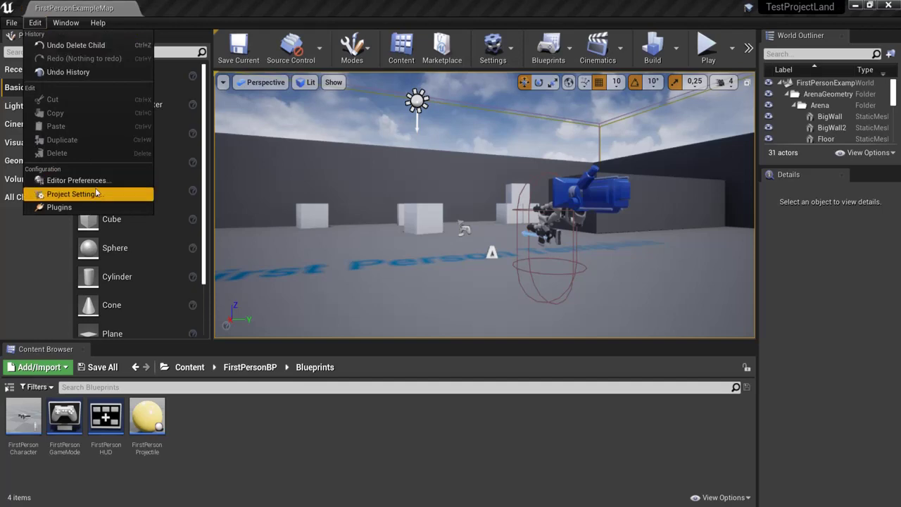
left_click(70, 180)
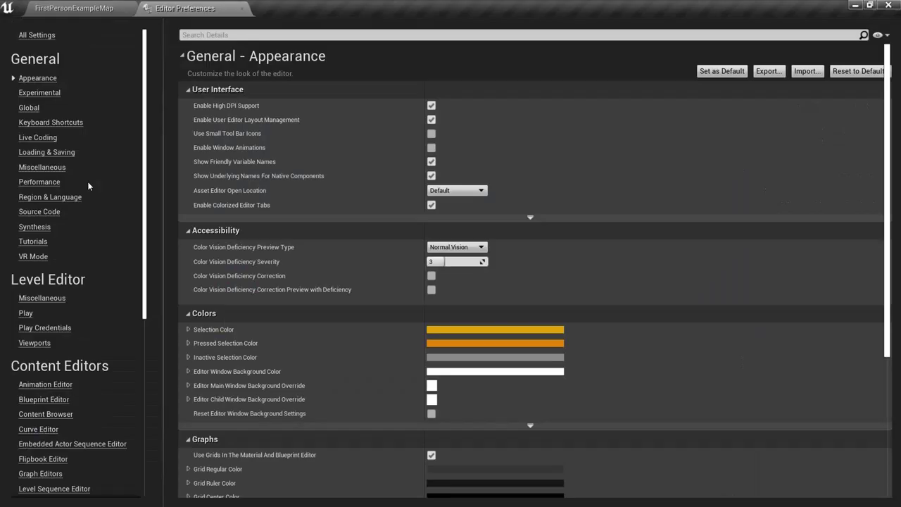
mouse_move(176, 10)
left_mouse_down()
mouse_move(232, 141)
mouse_move(319, 168)
mouse_move(232, 11)
mouse_move(189, 16)
left_mouse_up()
left_click(28, 124)
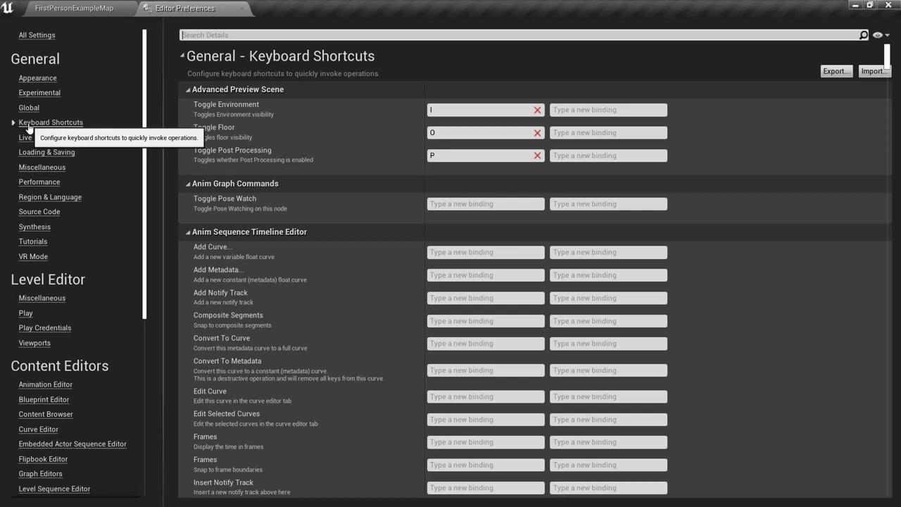
left_click_drag(887, 64, 886, 493)
scroll(324, 211, "up", 2)
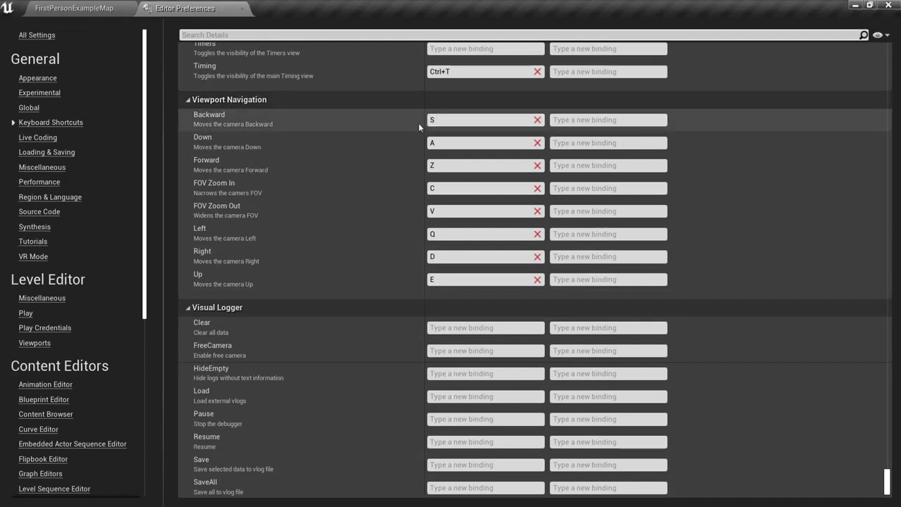
Bind the Viewport Navigation shortcuts: Backward S, Down A, Forward Z, FOV Zoom In C, FOV Zoom Out V, Right D, Up E
left_click(440, 121)
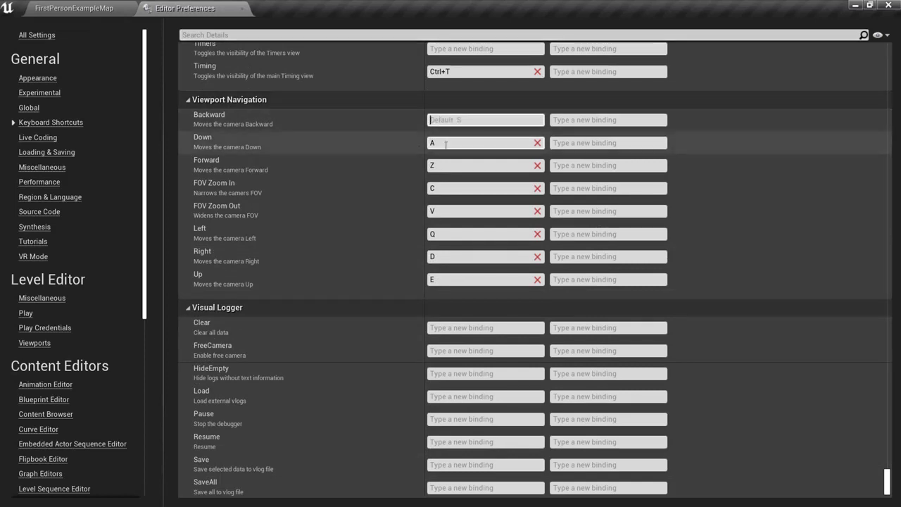
key("s")
left_click(446, 143)
key("a")
left_click(448, 167)
key("z")
left_click(449, 189)
key("c")
left_click(449, 212)
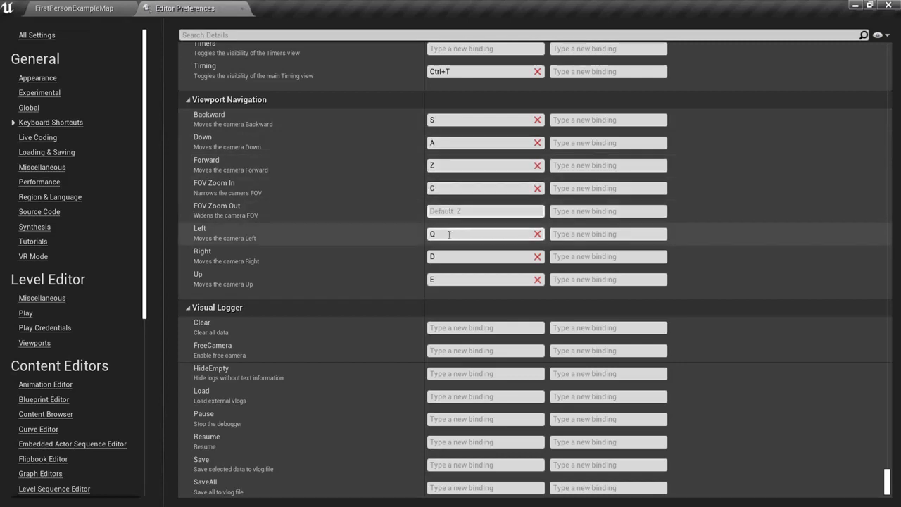
key("v")
left_click(451, 257)
key("d")
left_click(450, 280)
key("e")
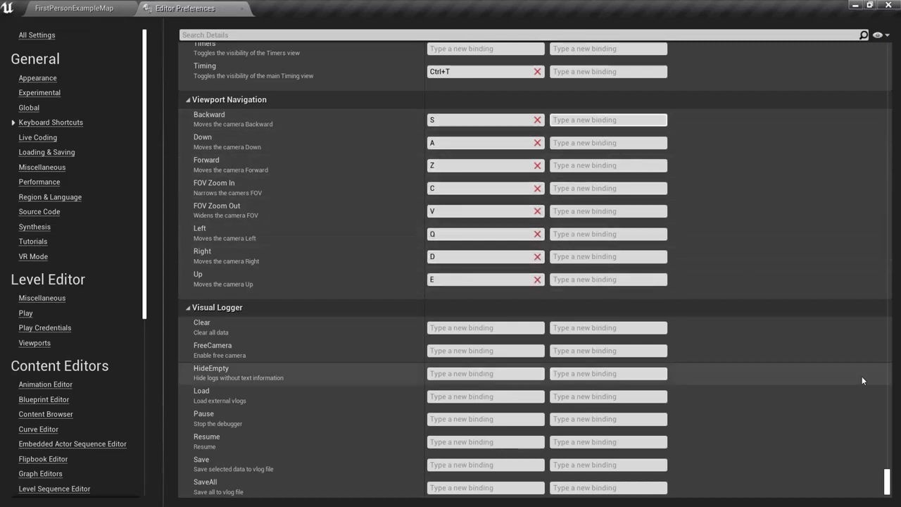
Switch to the browser to compare the AZERTY and QWERTY keyboard layouts, and return to Unreal Editor
mouse_move(888, 482)
left_mouse_down()
mouse_move(860, 68)
mouse_move(887, 57)
mouse_move(884, 493)
mouse_move(884, 485)
left_mouse_up()
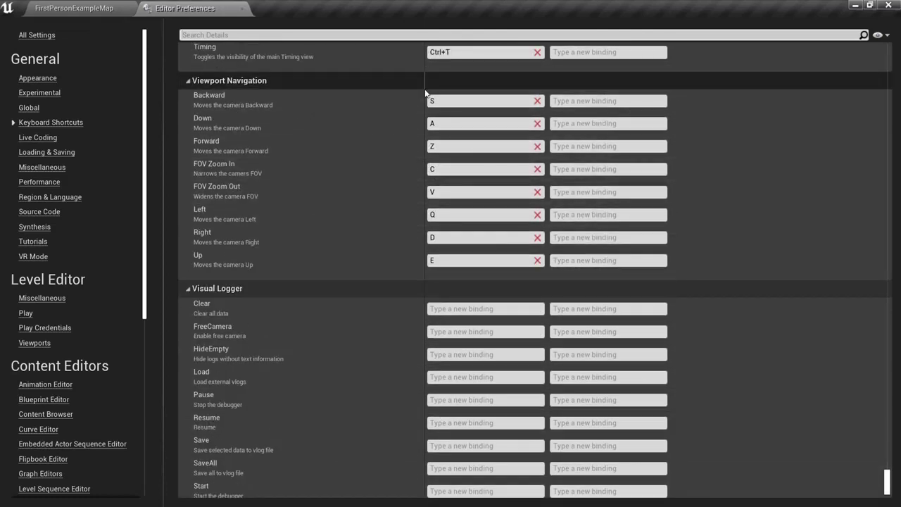
left_click(512, 506)
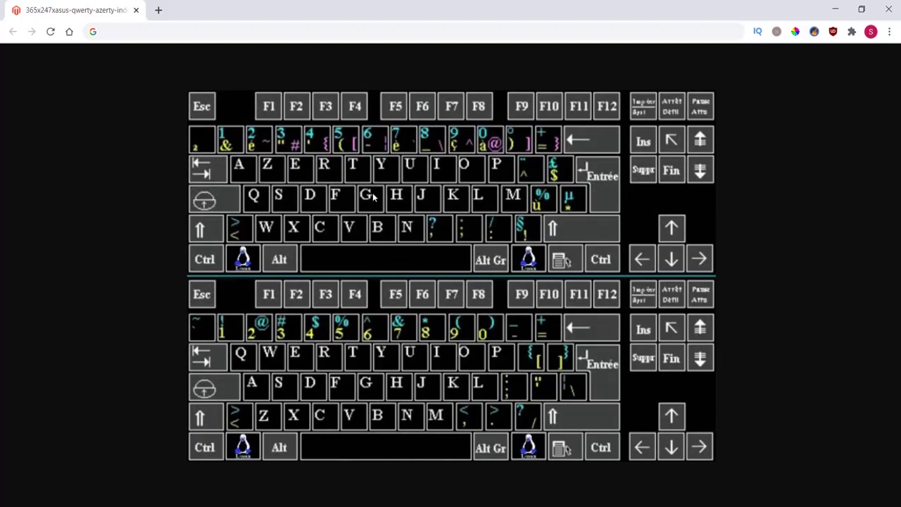
key("alt+Tab")
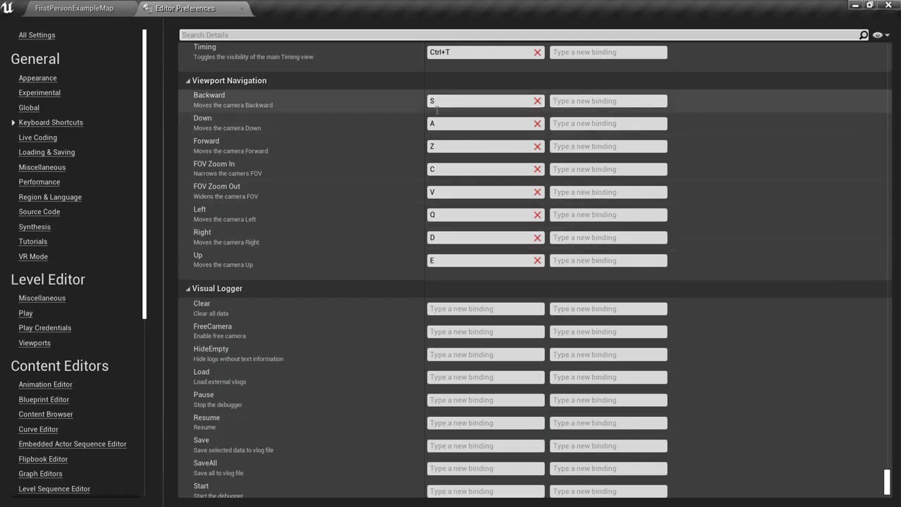
Return to the FirstPersonExampleMap level and test moving the viewport camera left with Q and right with D
left_click(74, 8)
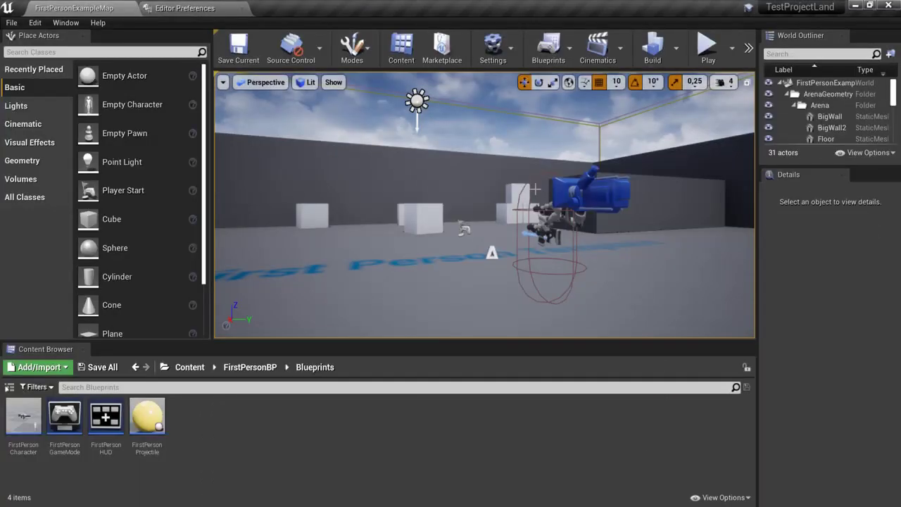
right_click_drag(601, 193, 535, 189)
key("q")
key("d")
key("q")
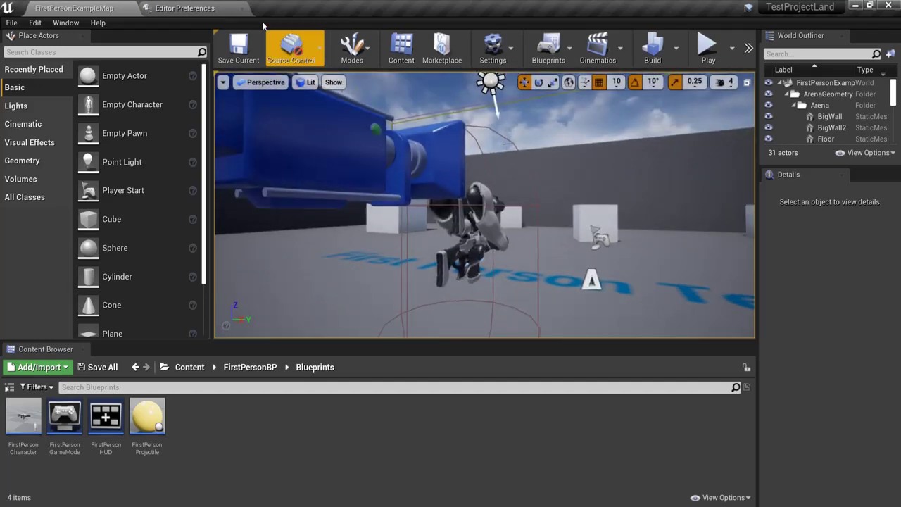
Play the level, test walking the character forward with W, look around the arena, and stop the session
left_click(709, 46)
left_click(490, 185)
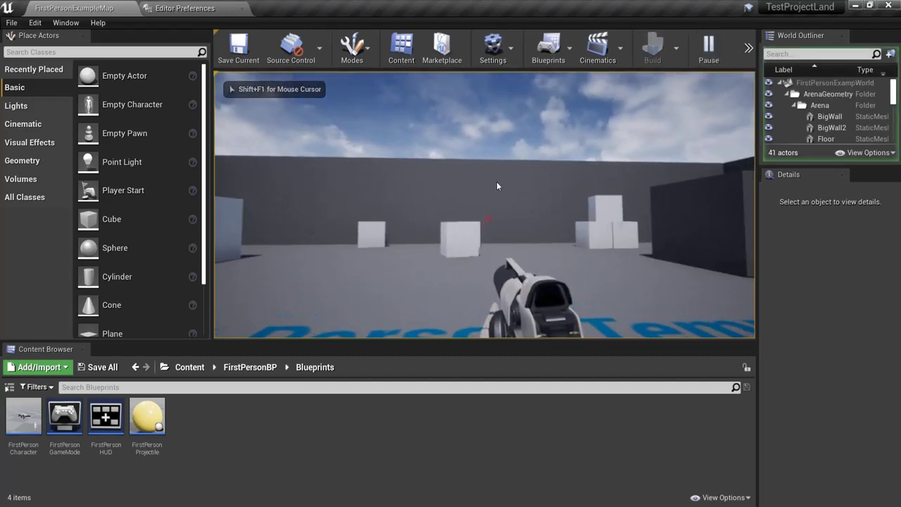
key("w")
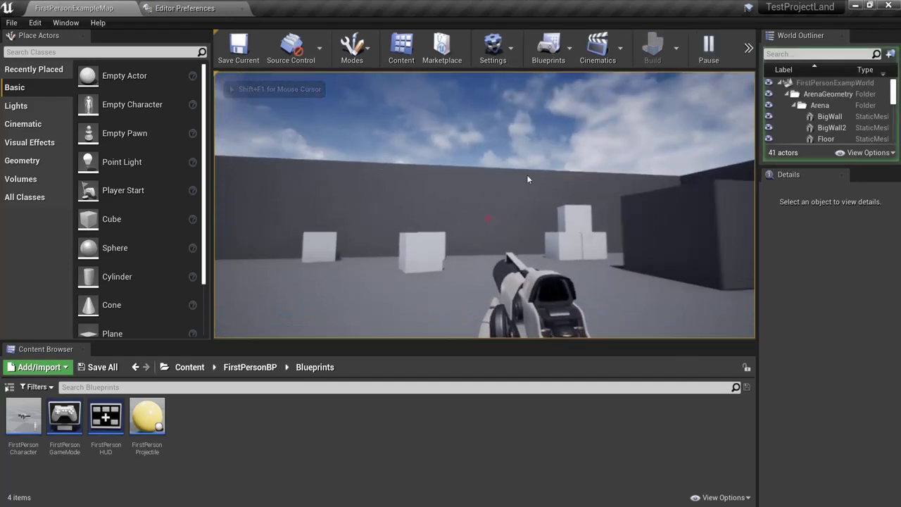
key("w")
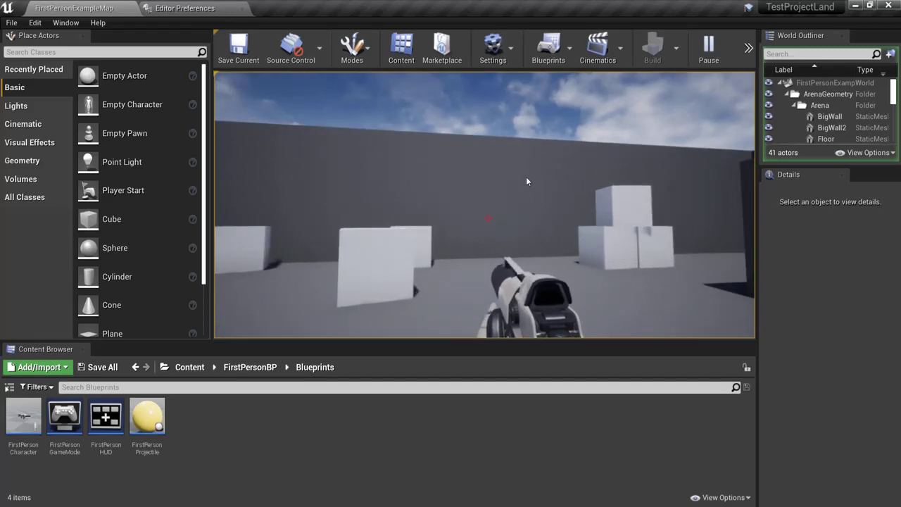
key("w")
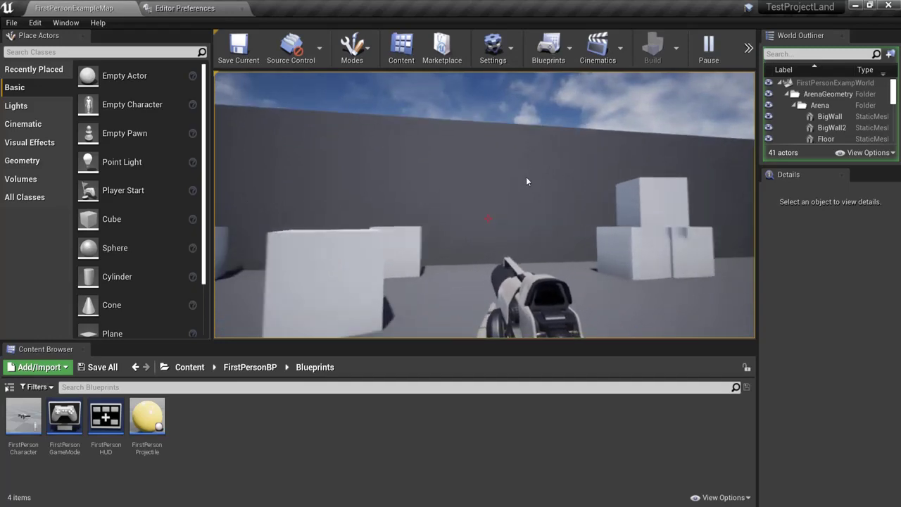
mouse_move(233, 181)
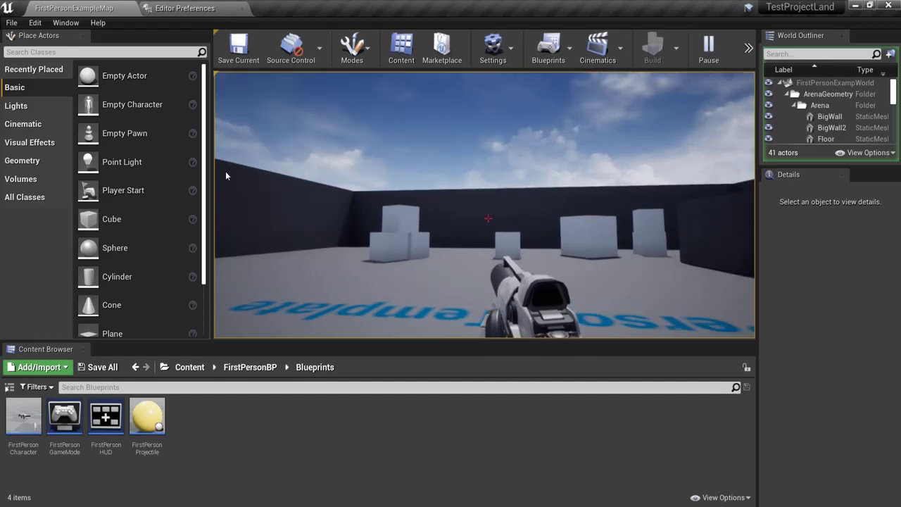
key("Escape")
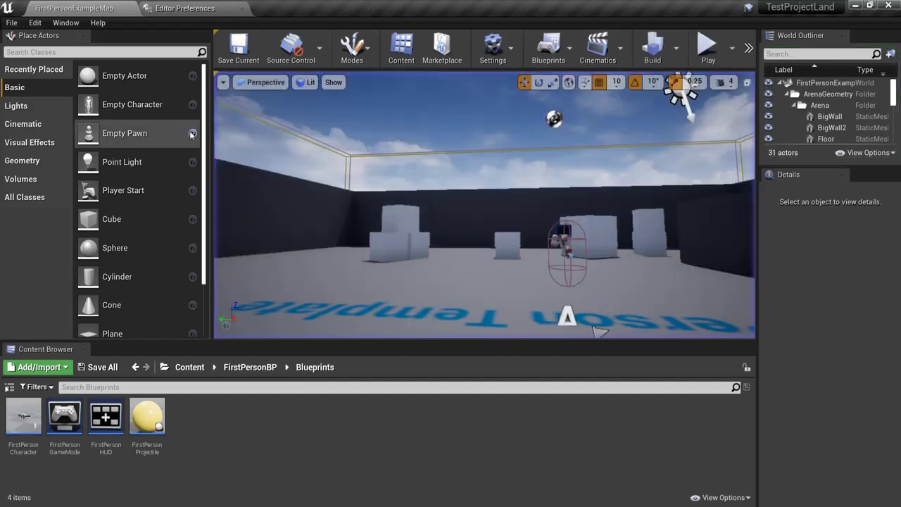
Close Editor Preferences and show the MoveRight axis mappings in the Input section of Project Settings
left_click(34, 22)
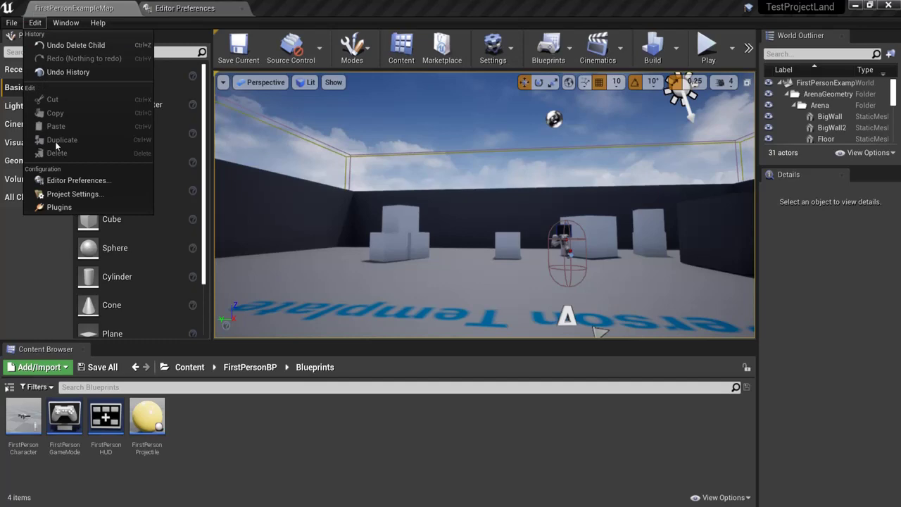
left_click(64, 196)
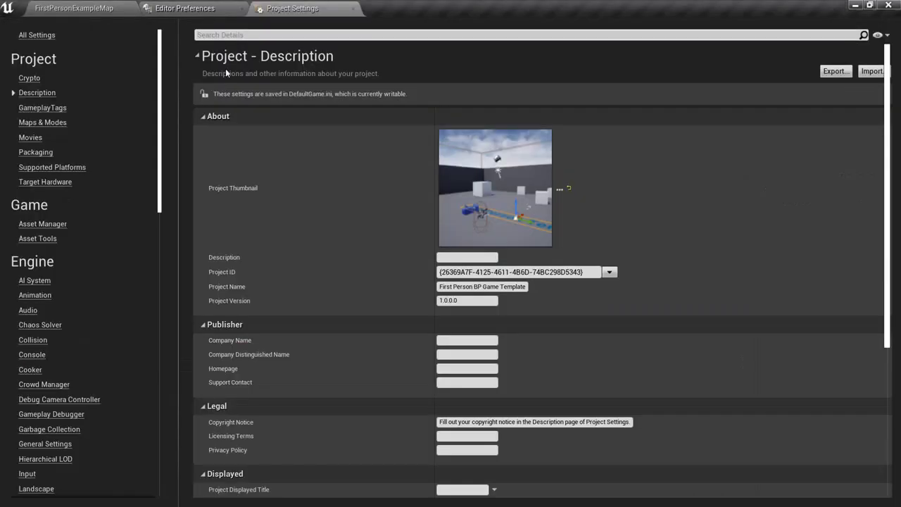
left_click(241, 7)
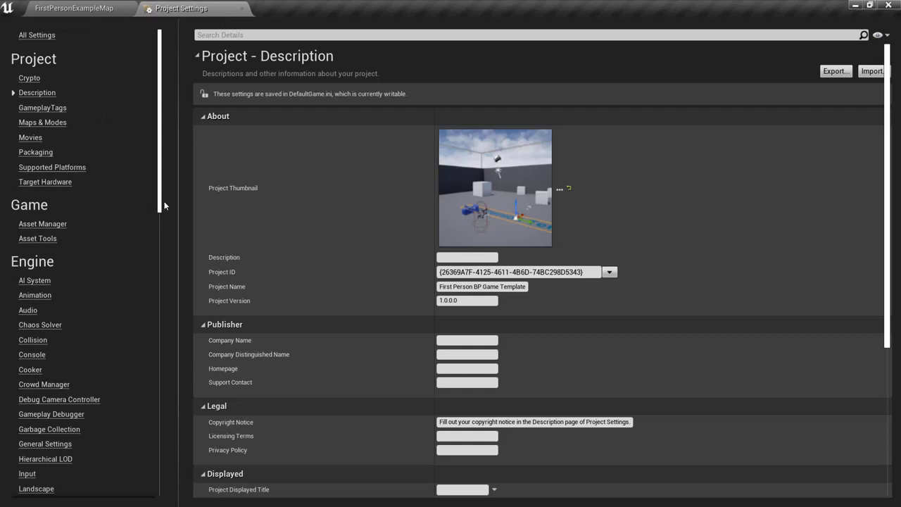
scroll(35, 366, "down", 5)
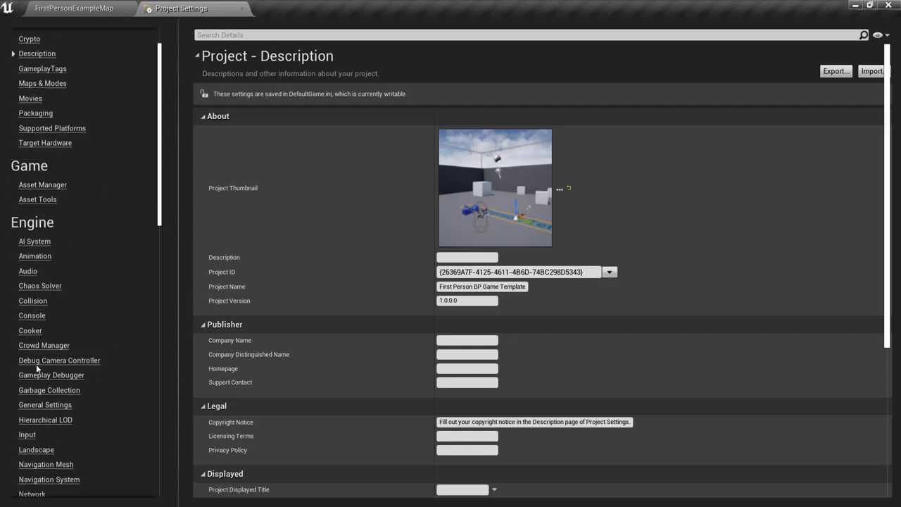
left_click(29, 377)
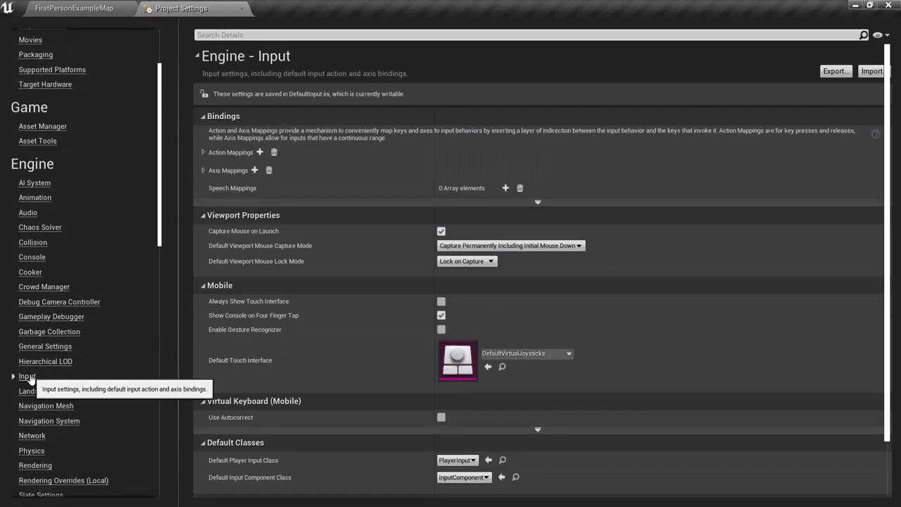
left_click(204, 170)
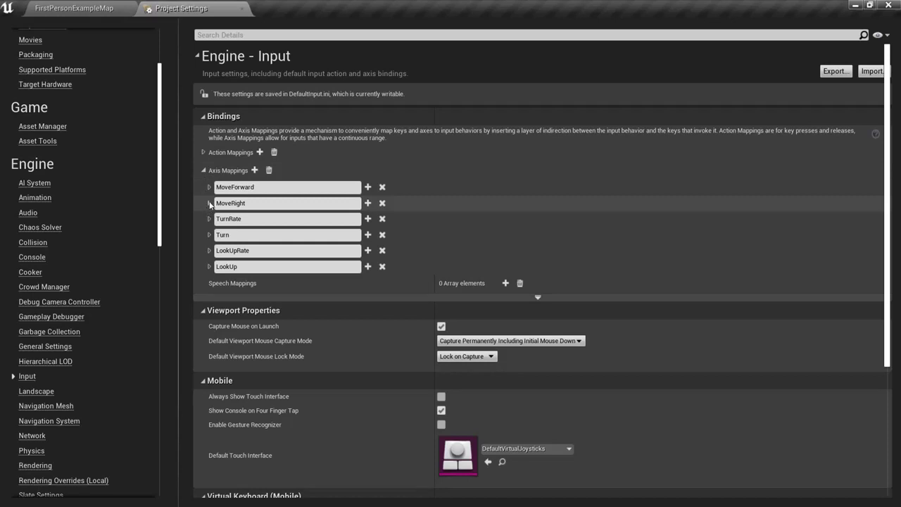
left_click(209, 204)
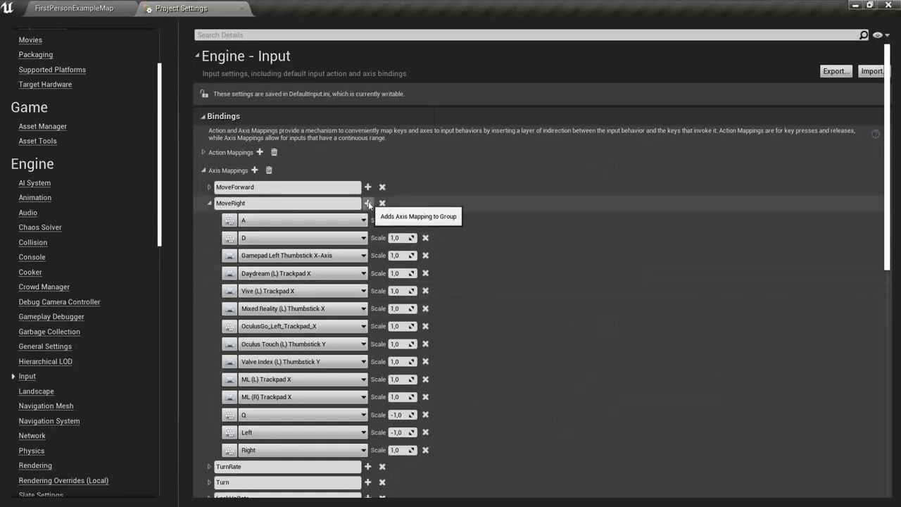
Try adding a Q key mapping to the MoveRight axis, and remove that extra mapping
left_click(368, 202)
scroll(322, 338, "down", 1)
left_click(296, 428)
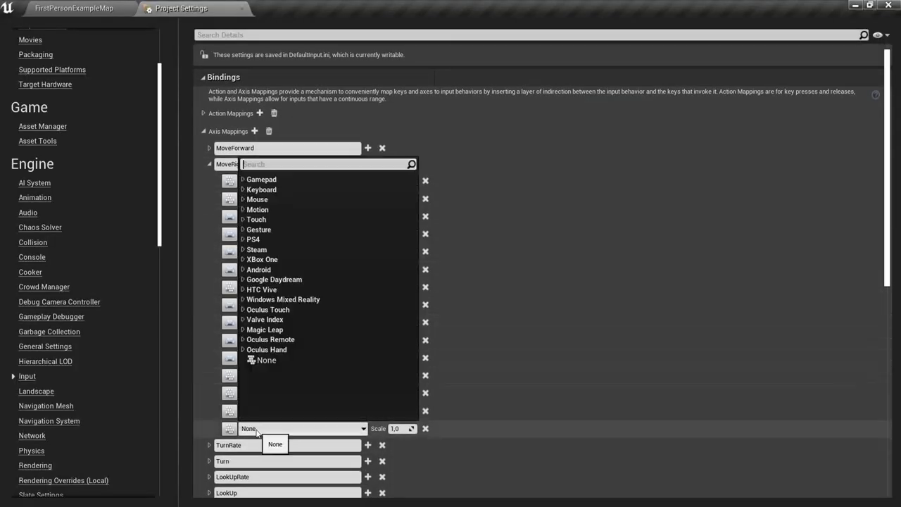
type("q")
left_click(271, 191)
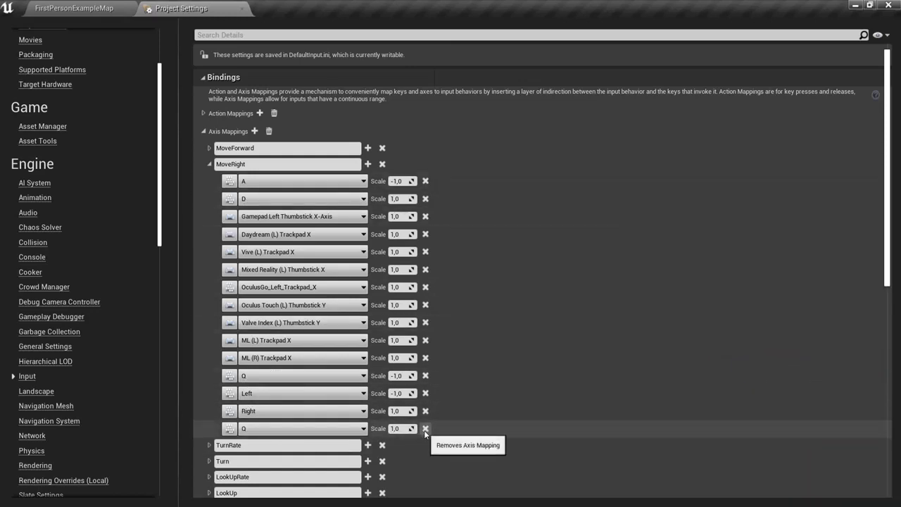
left_click(425, 429)
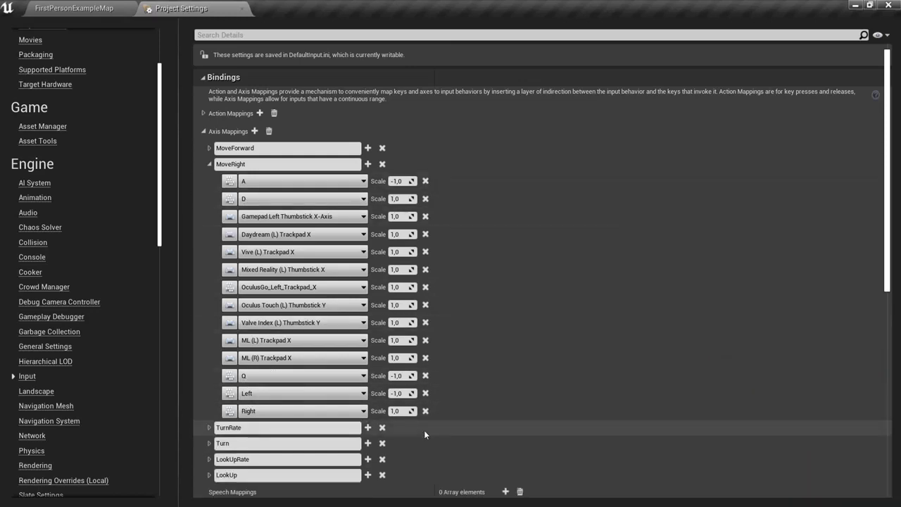
Expand the MoveForward axis mapping to examine its assigned keys and scales
left_click(209, 148)
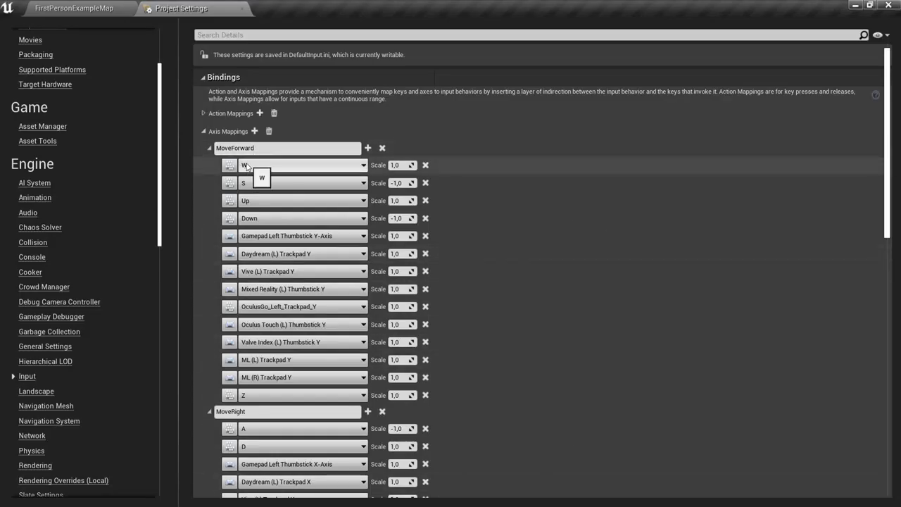
Try adding another Z key mapping to the MoveForward axis, and remove that duplicate mapping
left_click(368, 148)
left_click(288, 412)
type("z")
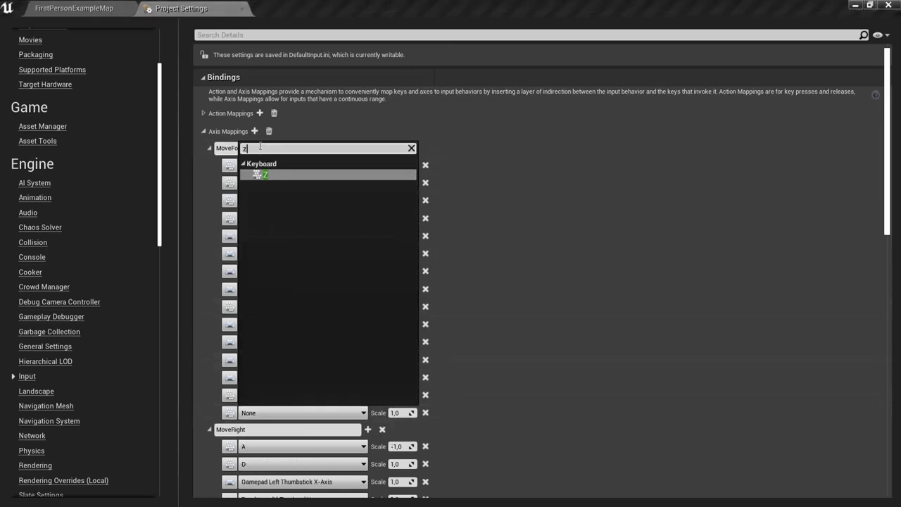
left_click(262, 174)
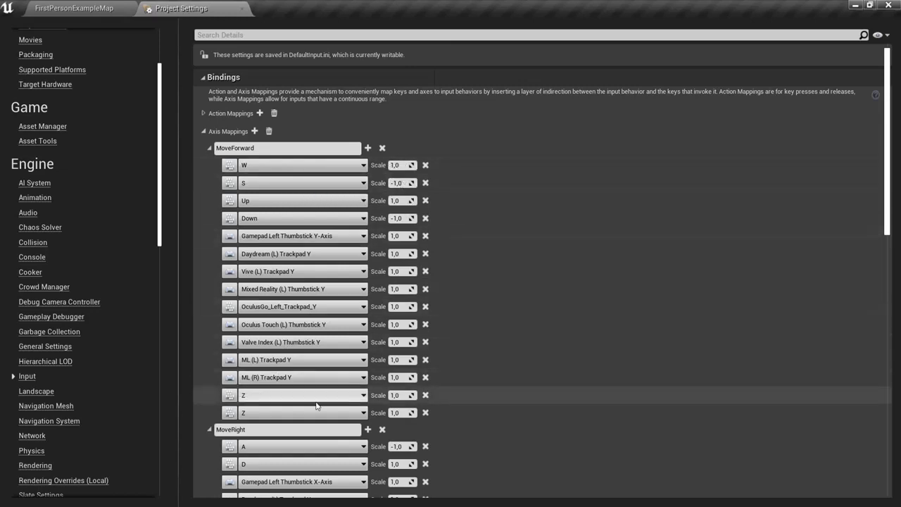
left_click(425, 414)
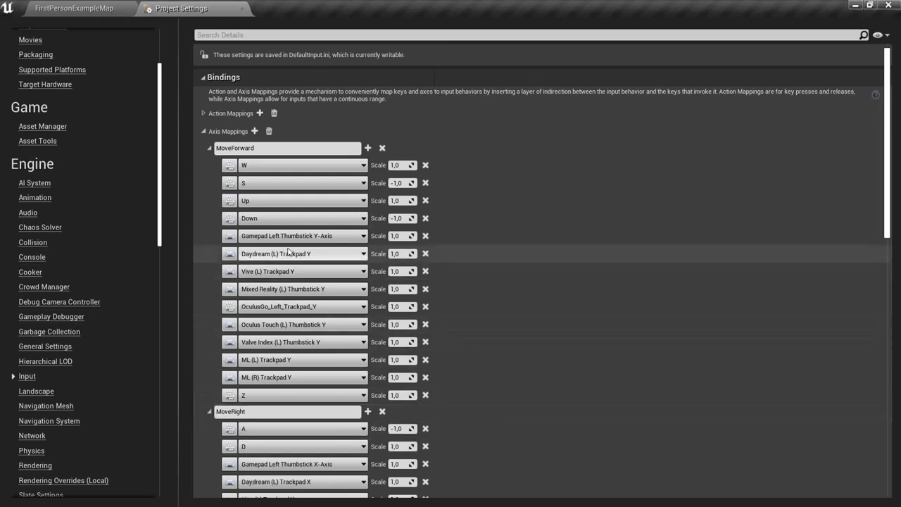
Collapse the MoveForward axis and compare the MoveRight key mappings with the AZERTY and QWERTY layout image in the browser
left_click(209, 147)
scroll(298, 380, "down", 1)
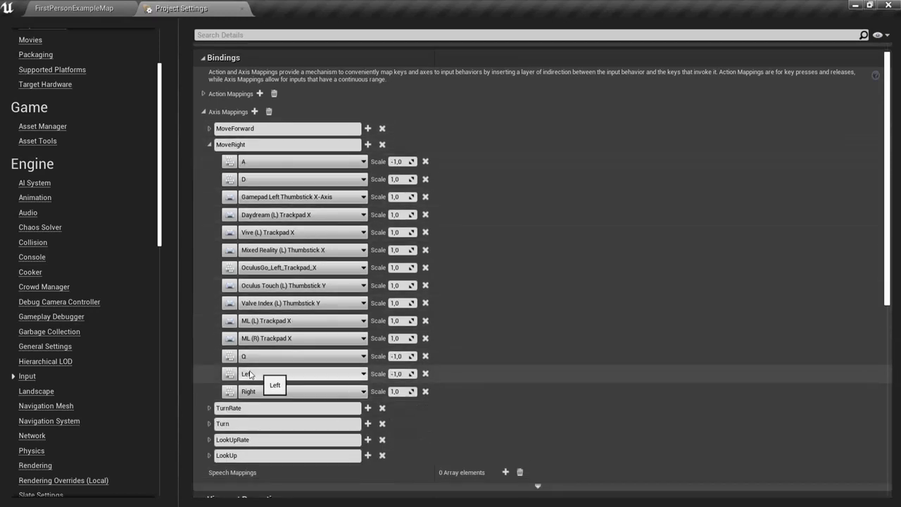
key("alt+Tab")
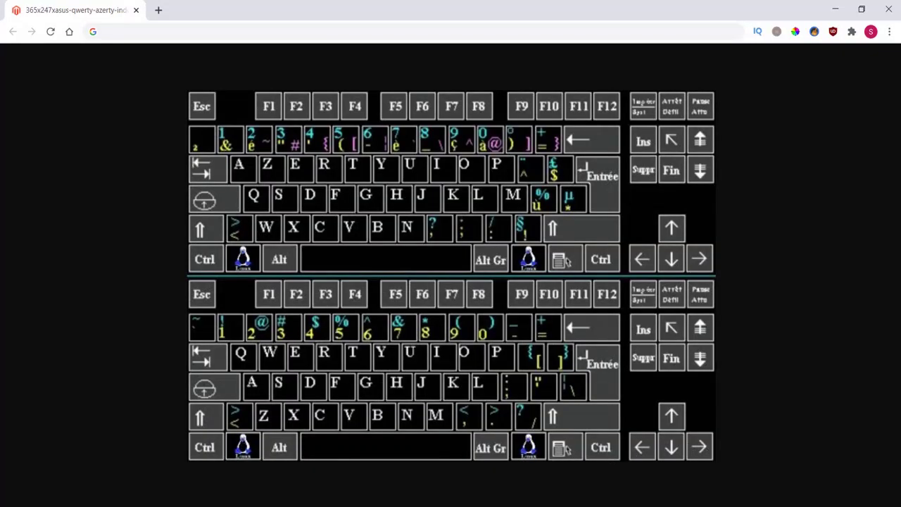
key("alt+Tab")
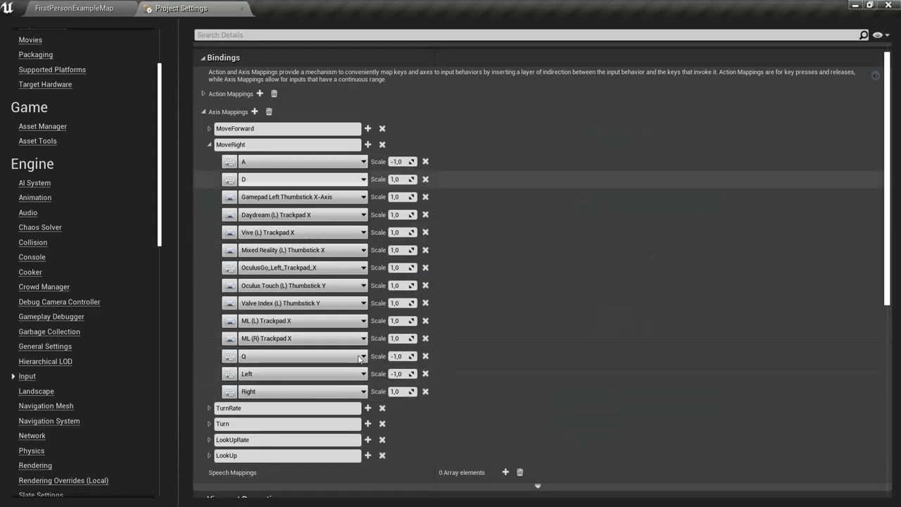
Try adding a keyboard Left key mapping with scale -1,0 to the MoveRight axis, and remove that extra mapping
left_click(368, 144)
left_click(271, 409)
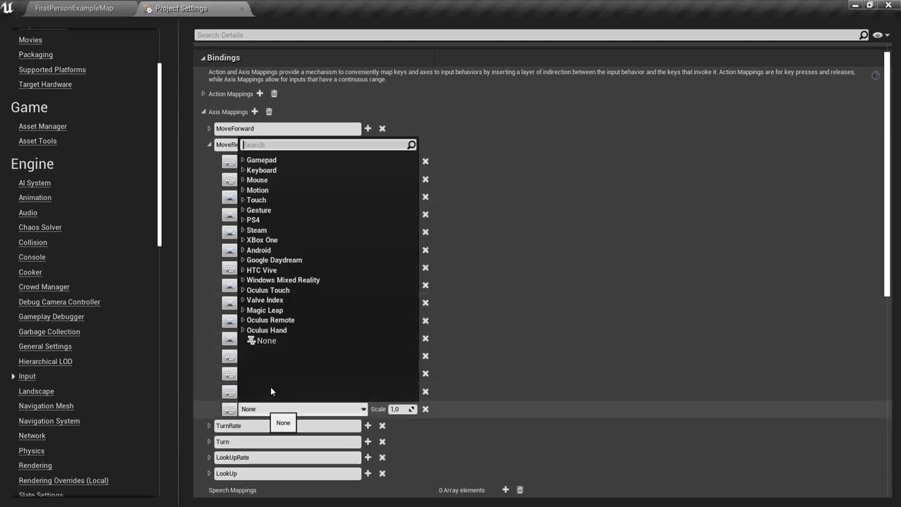
type("left")
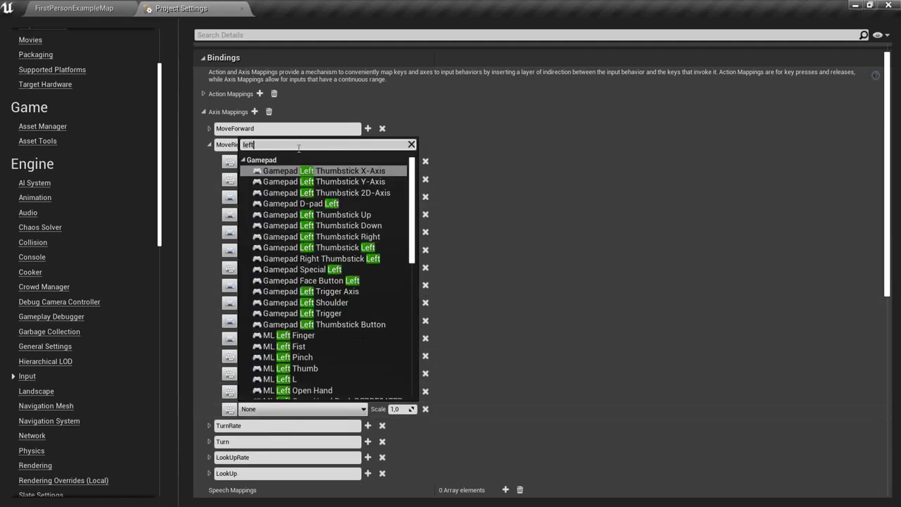
scroll(308, 185, "down", 10)
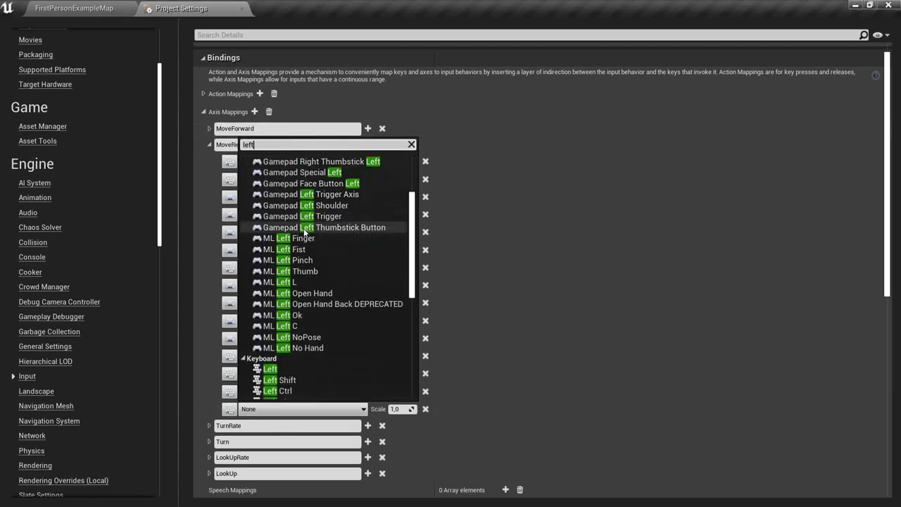
left_click(273, 290)
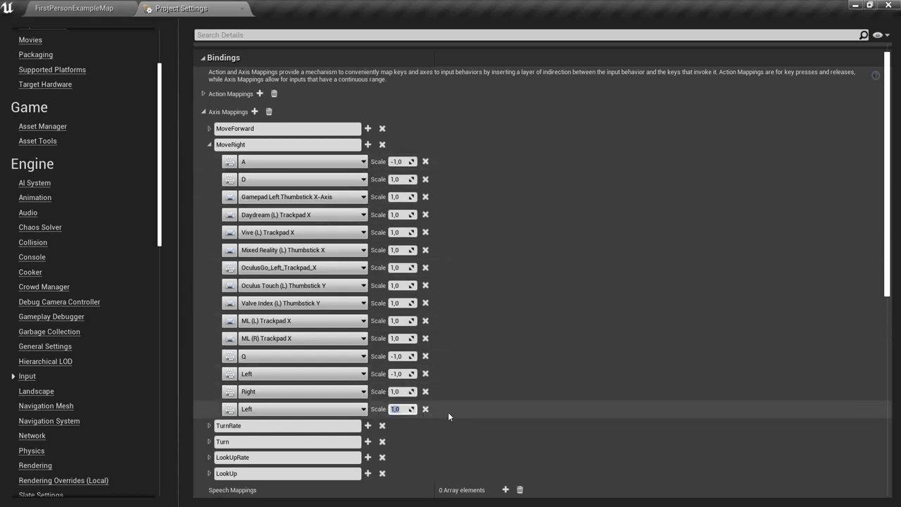
type("-1,0")
key("Return")
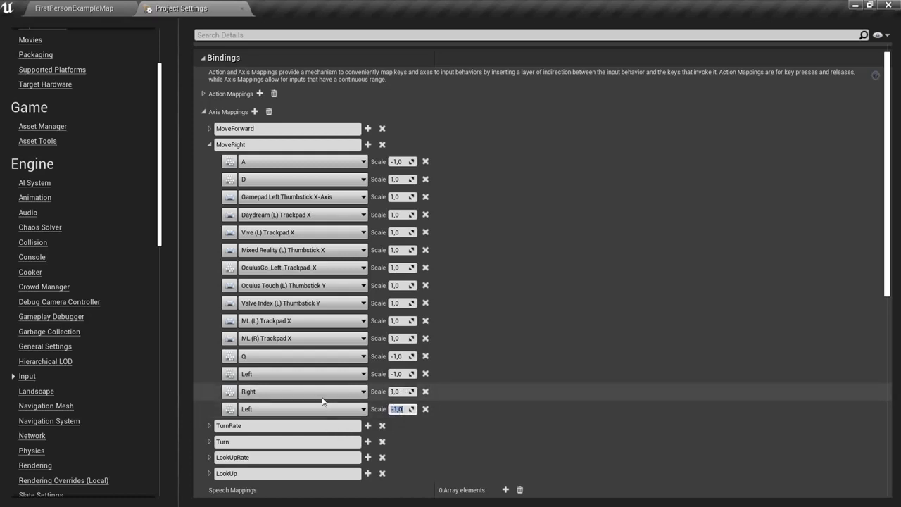
left_click(425, 409)
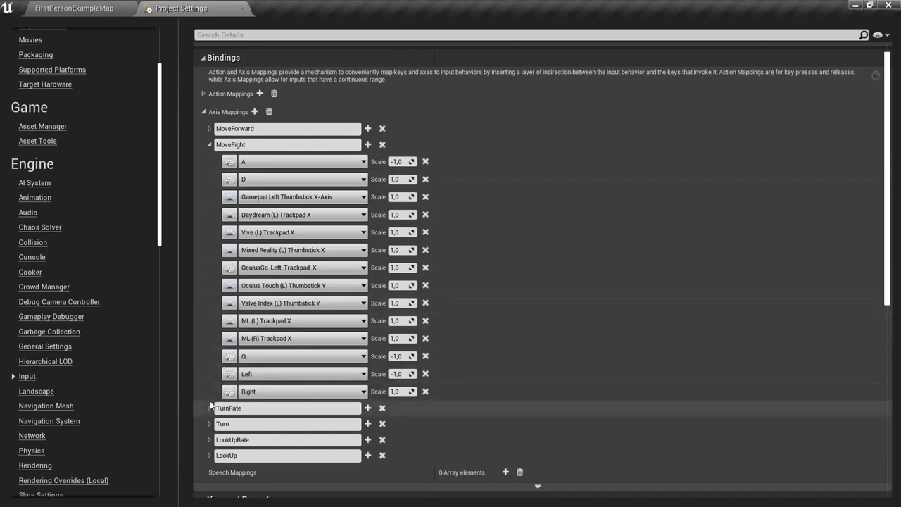
Expand the Turn and MoveForward axis mappings in turn to review their assigned keys, collapsing each one after viewing
left_click(209, 423)
scroll(224, 433, "down", 1)
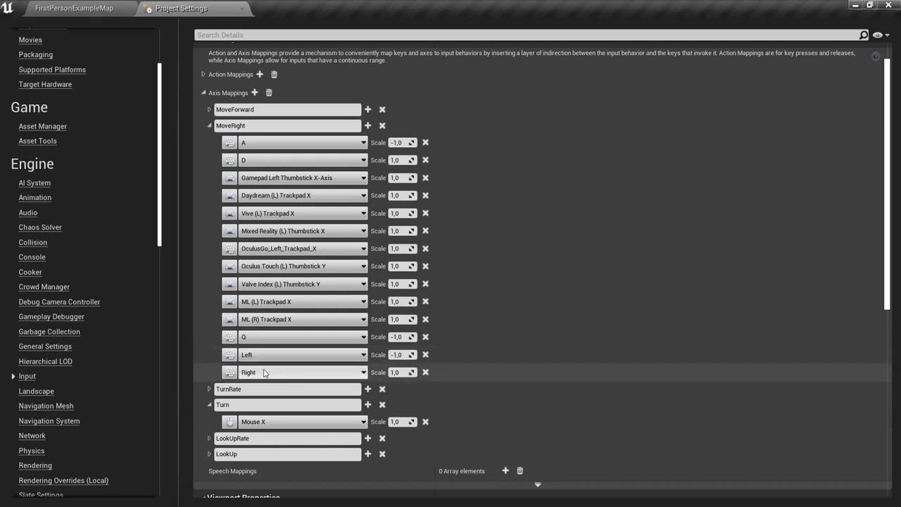
left_click(209, 405)
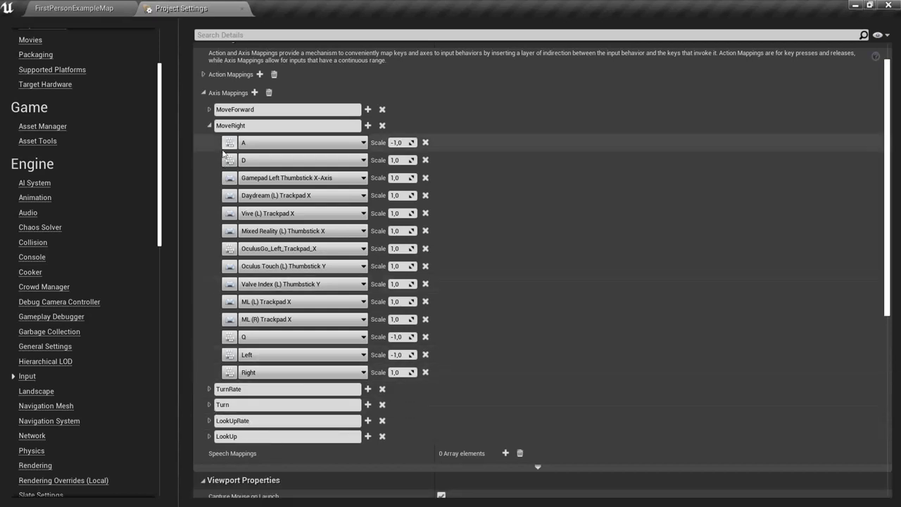
left_click(208, 109)
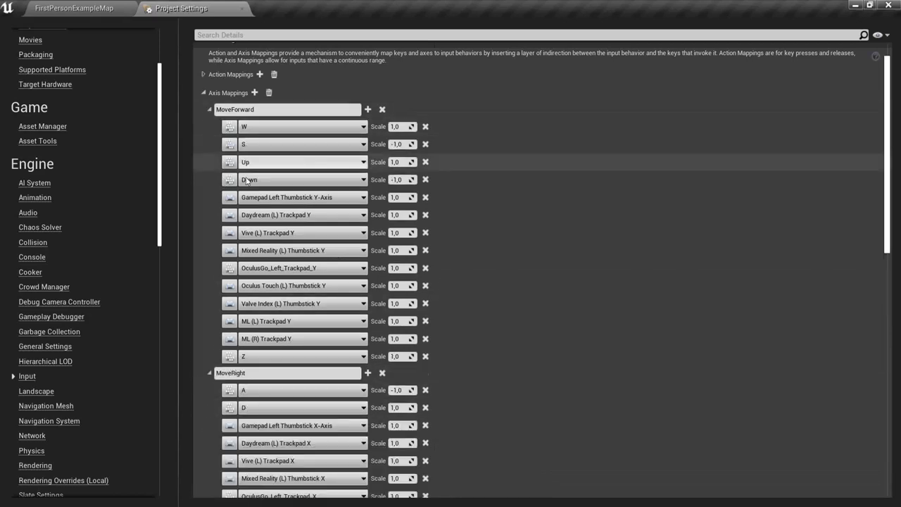
left_click(209, 109)
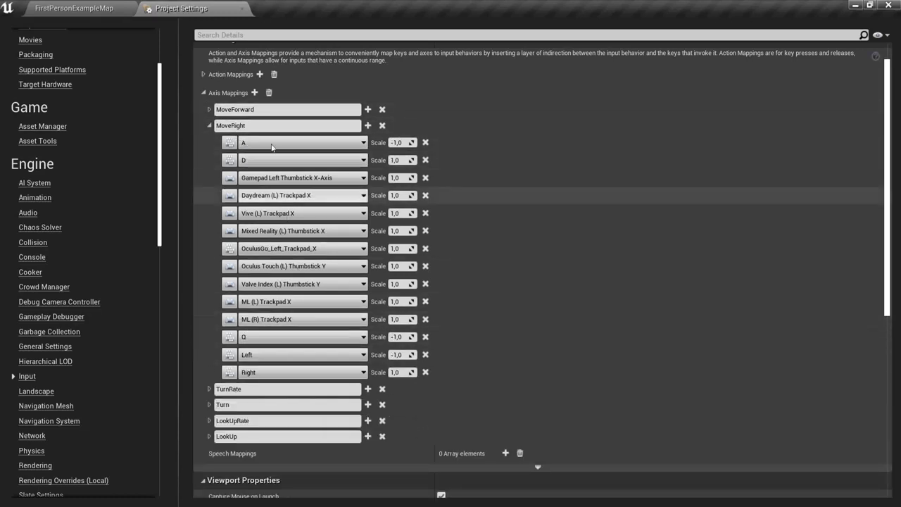
Play the FirstPersonExampleMap level and test moving the character forward, backward and sideways with the mapped keys
left_click(106, 8)
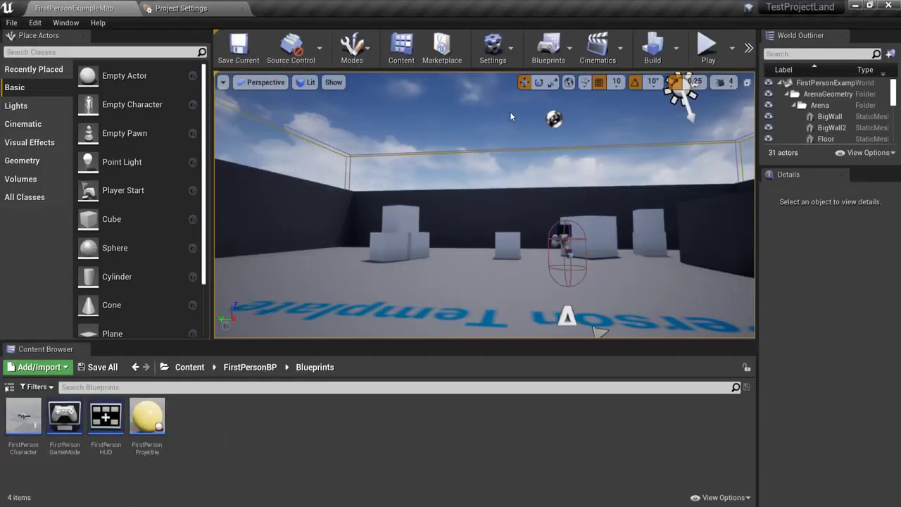
left_click(709, 49)
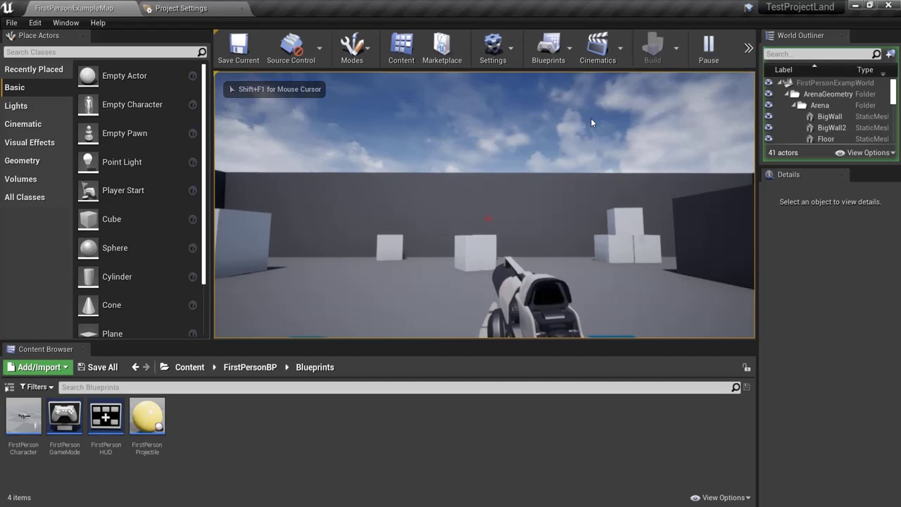
key("a")
key("d")
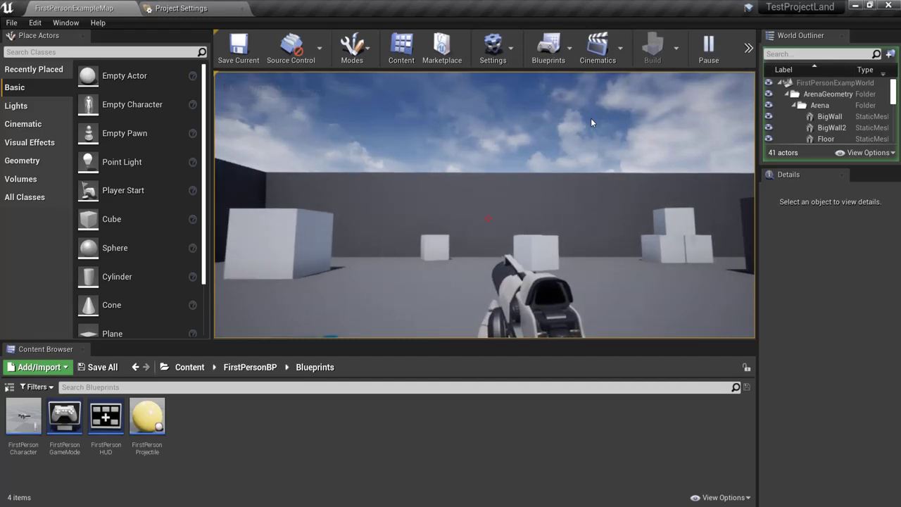
key("w")
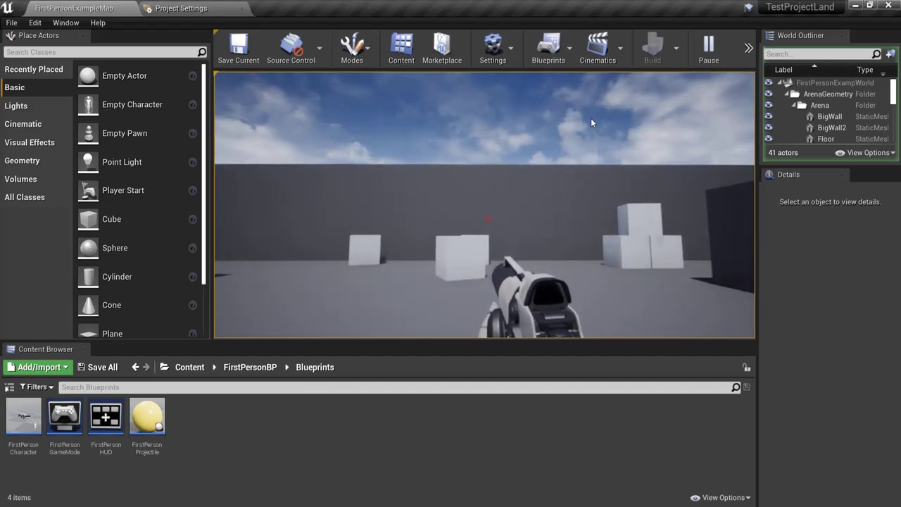
key("s")
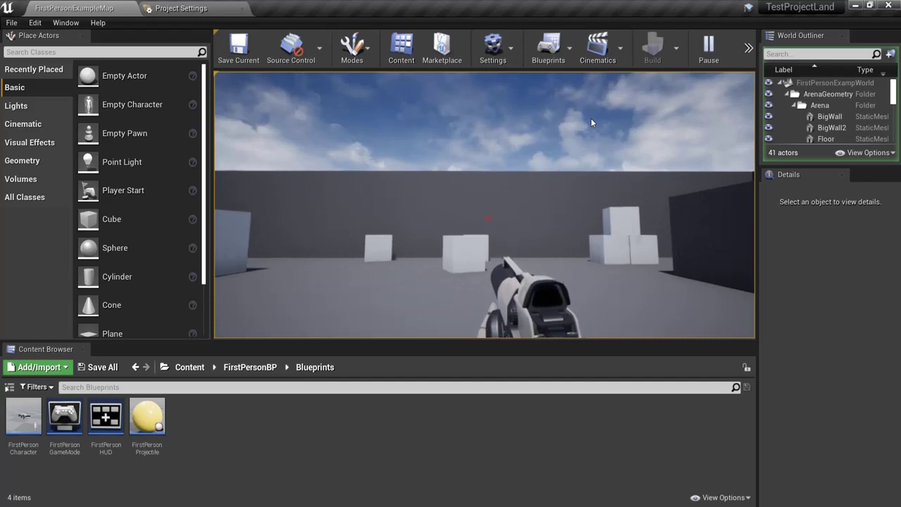
key("w")
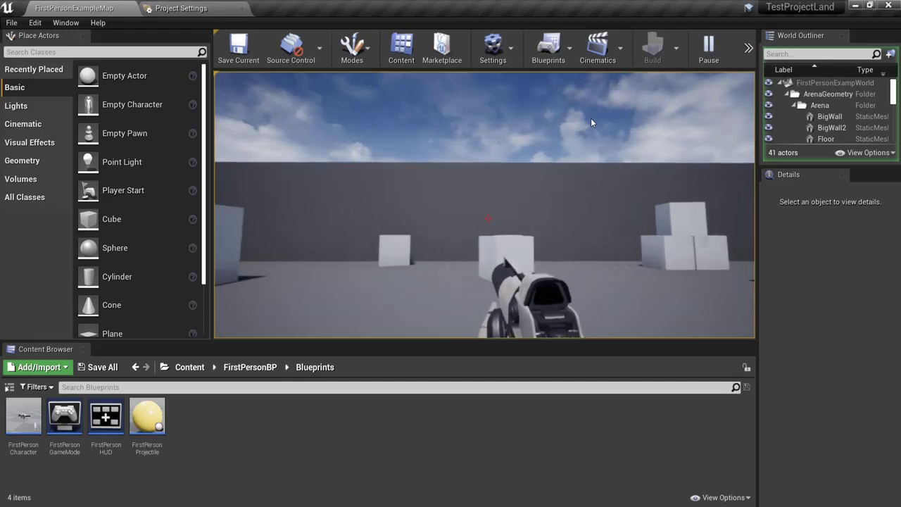
key("d")
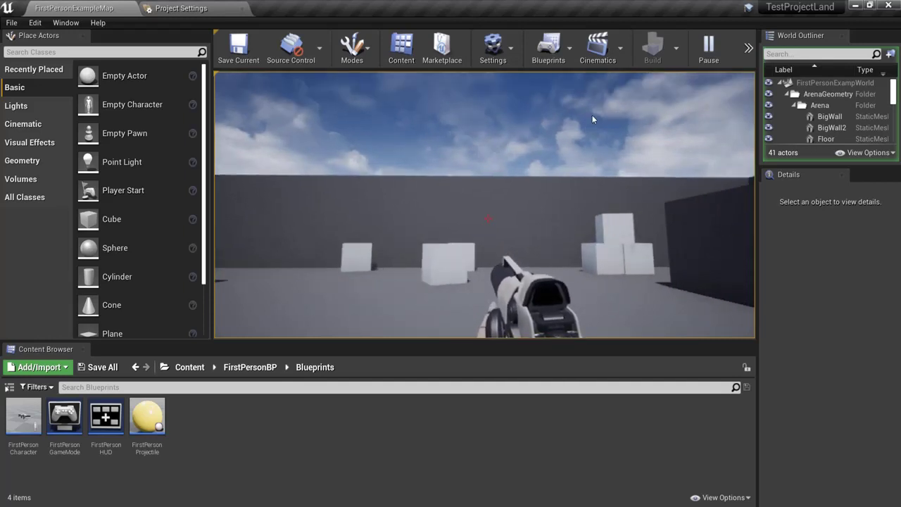
key("a")
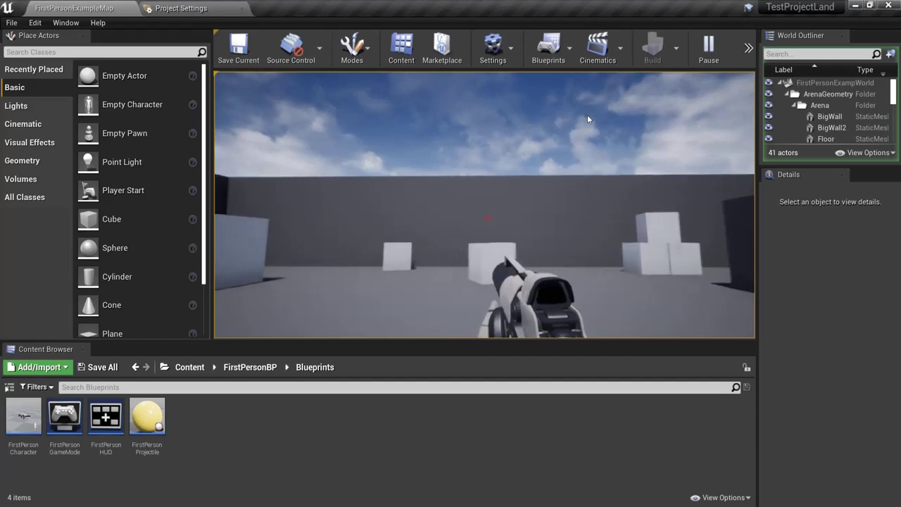
key("d")
key("w")
key("s")
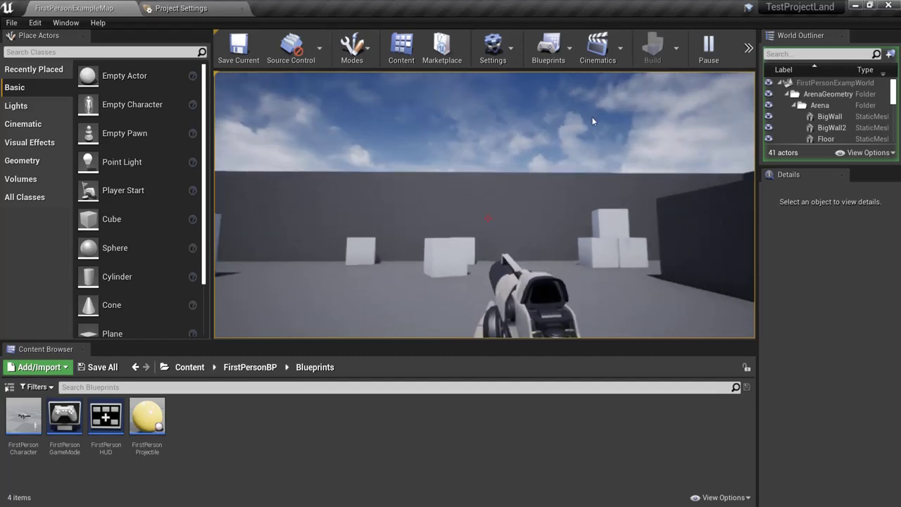
key("d")
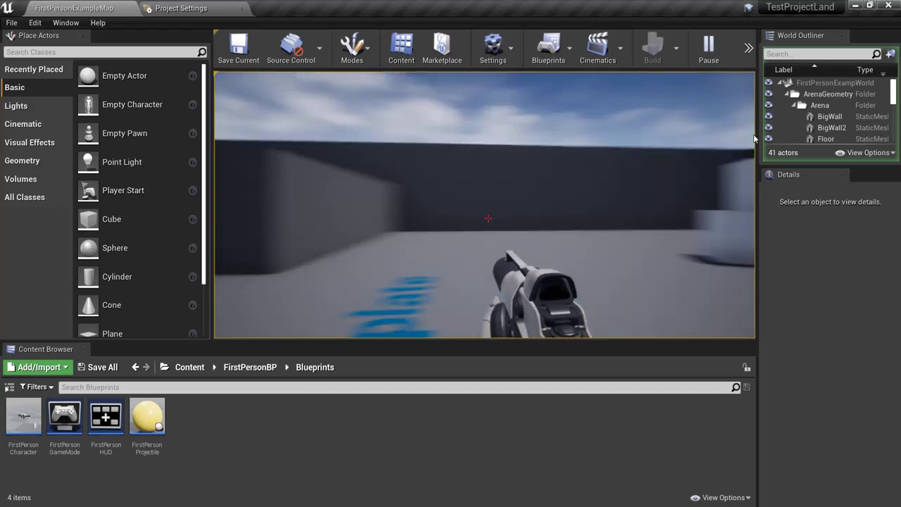
Test firing projectiles and jumping while walking the character forward and turning around the arena
left_click(753, 116)
left_click(754, 97)
left_click(752, 99)
left_click(753, 106)
left_click(752, 109)
left_click(752, 113)
key("space")
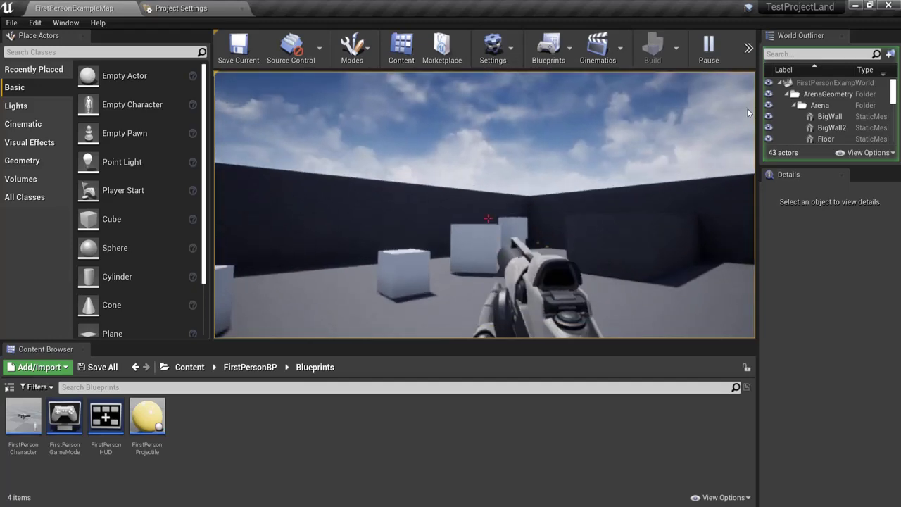
key("w")
key("w")
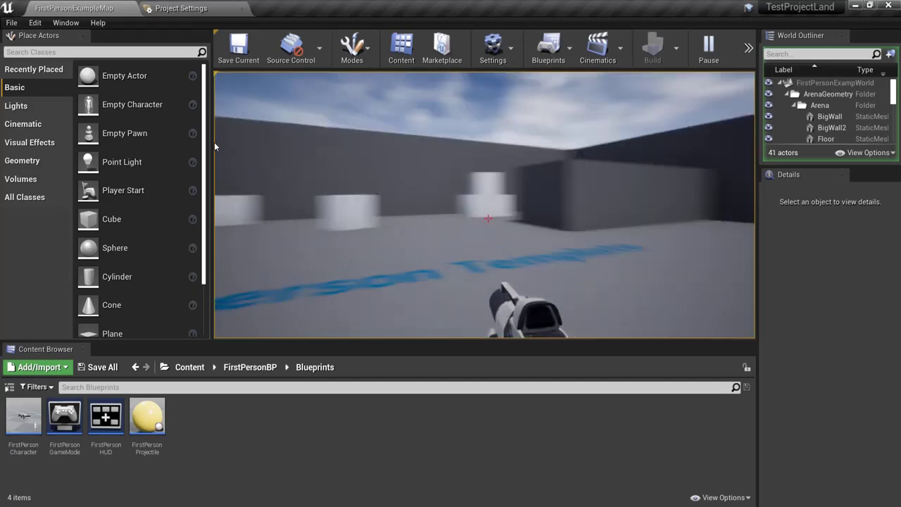
key("w")
left_click(411, 121)
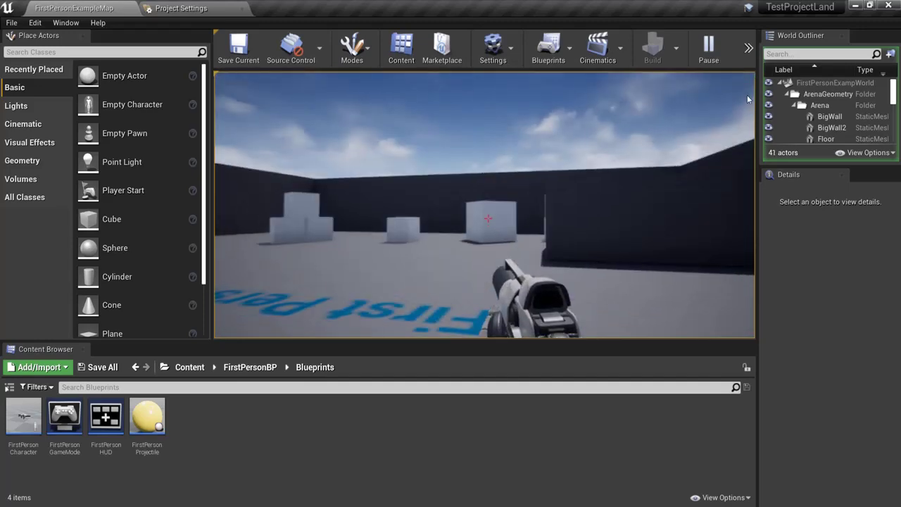
key("w")
key("w")
left_click(750, 90)
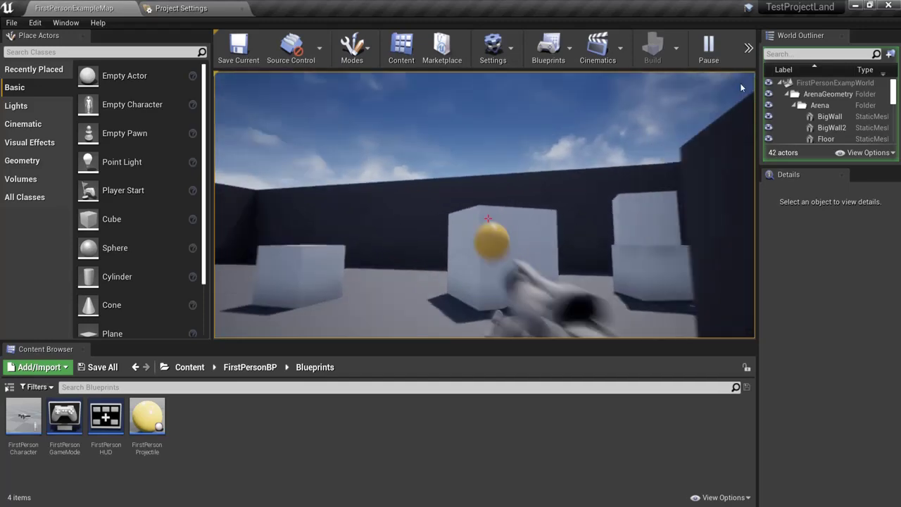